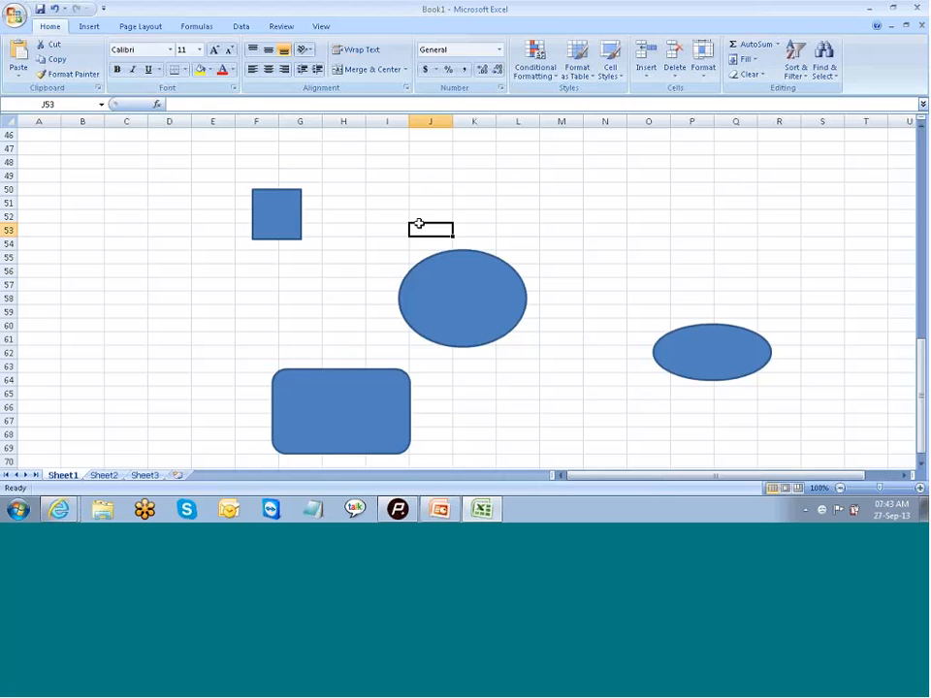
Step: Draw a rectangle about 0.72" high and 1.12" wide just above the large oval, around K50:L53
left_click(89, 27)
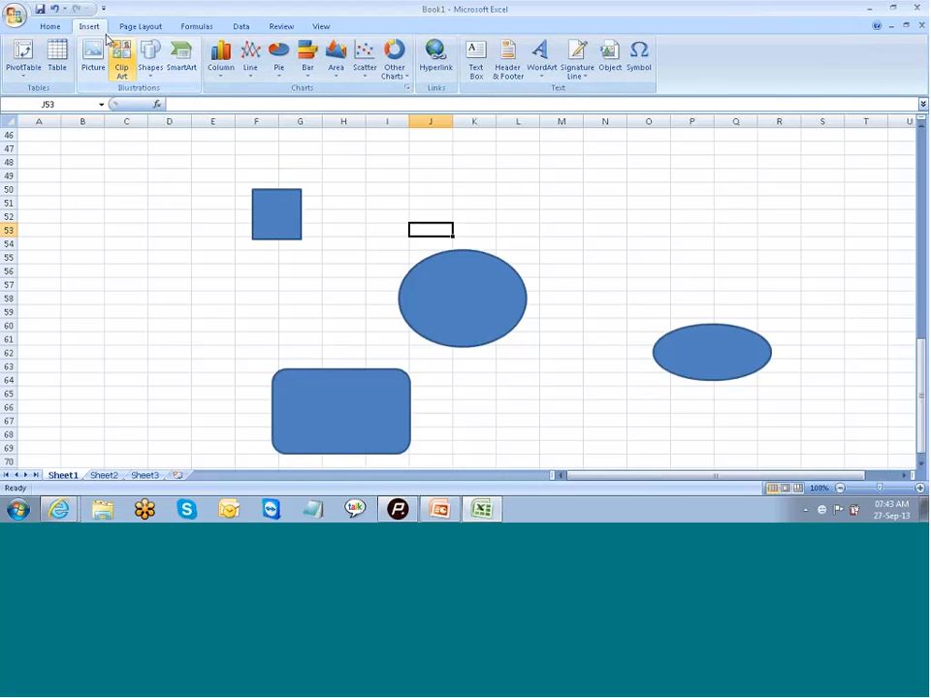
left_click(152, 58)
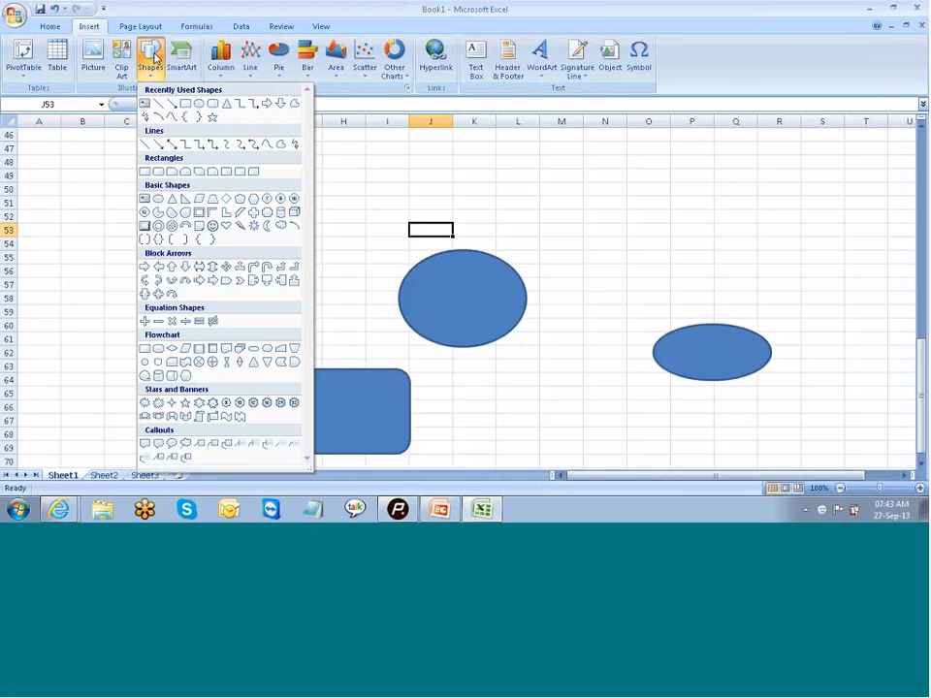
left_click(187, 103)
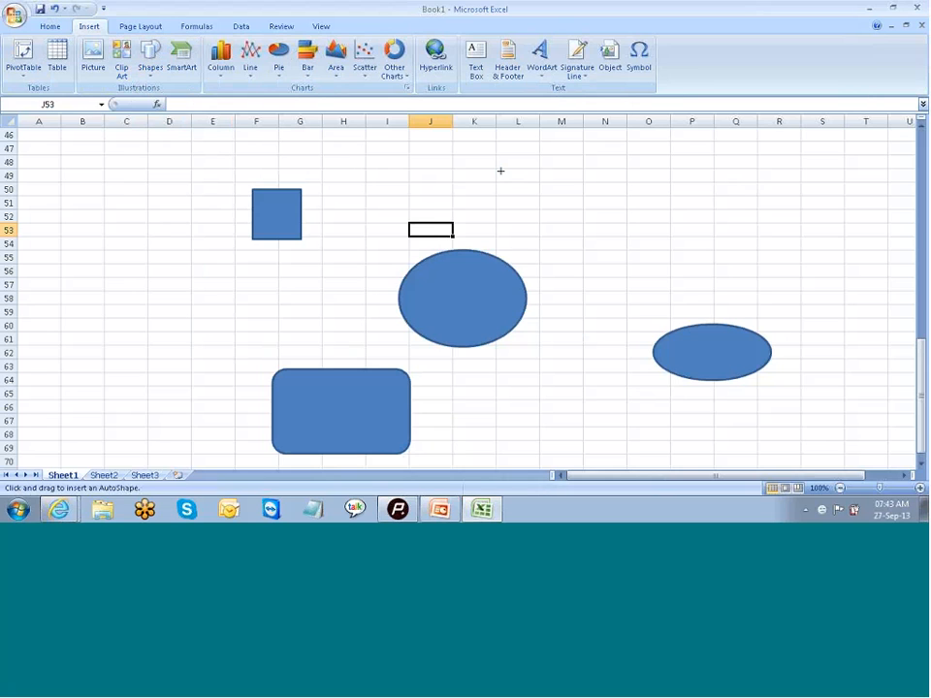
mouse_move(478, 182)
left_mouse_down()
mouse_move(503, 224)
mouse_move(518, 215)
mouse_move(553, 228)
left_mouse_up()
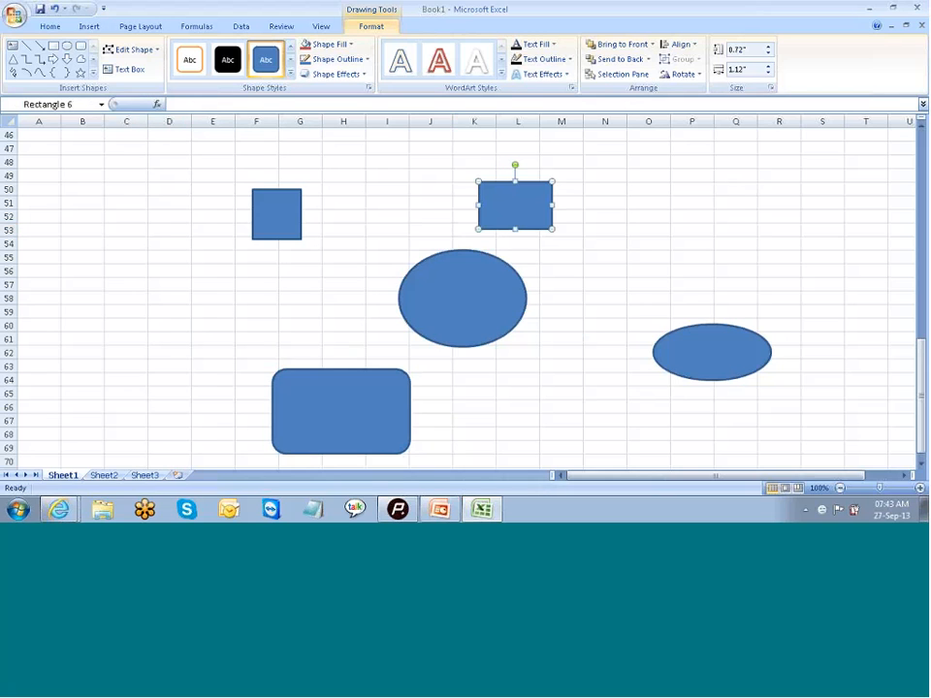
left_click(706, 198)
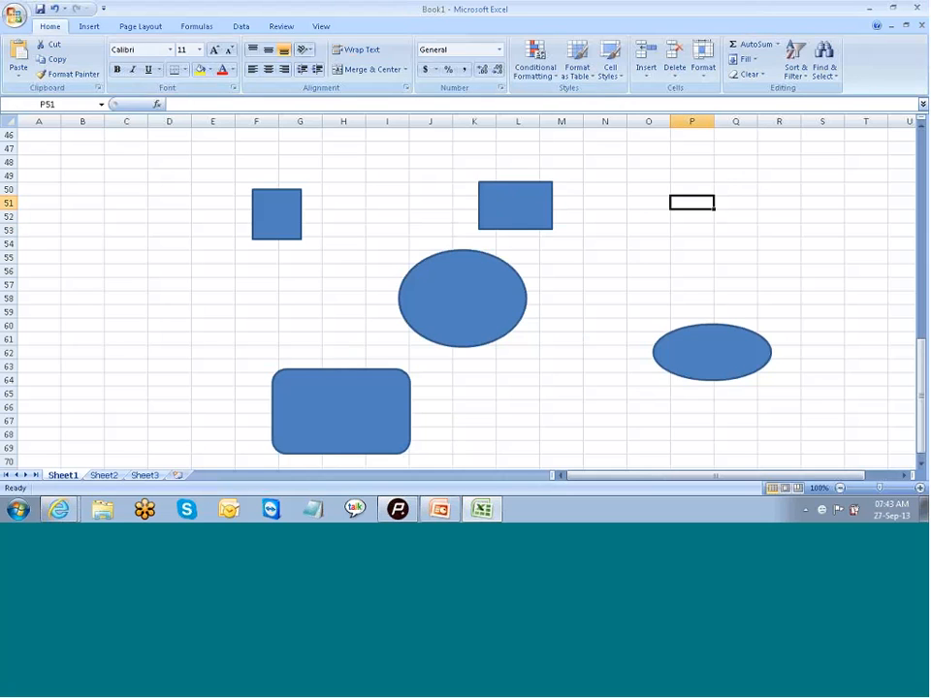
Step: Draw another rectangle about 0.79" high and 1.44" wide above the small oval, around P51:R54
left_click(89, 26)
left_click(151, 66)
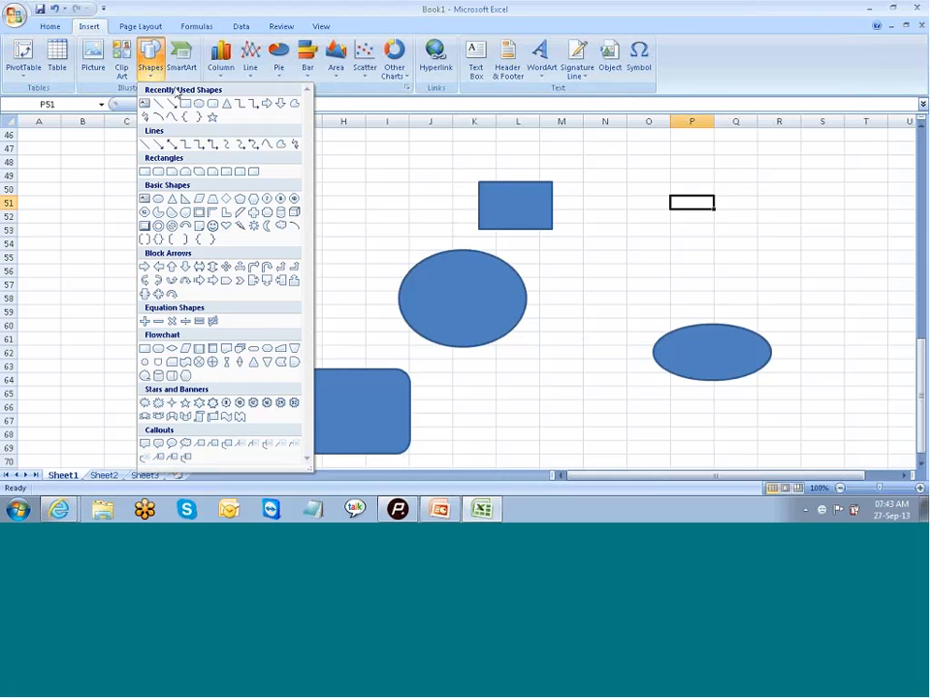
left_click(188, 104)
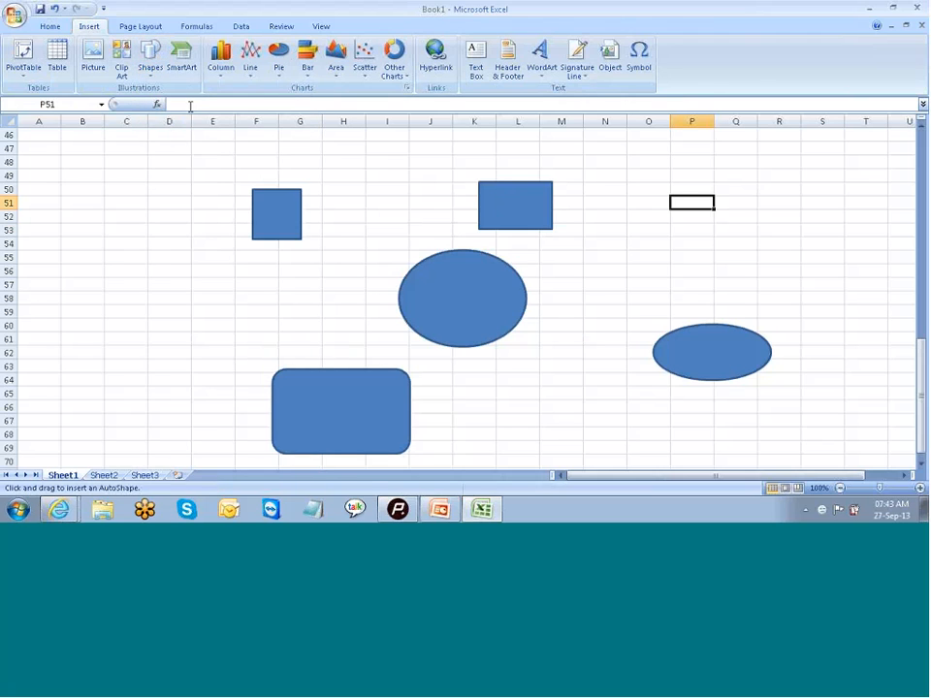
mouse_move(687, 196)
left_mouse_down()
mouse_move(782, 231)
mouse_move(782, 248)
left_mouse_up()
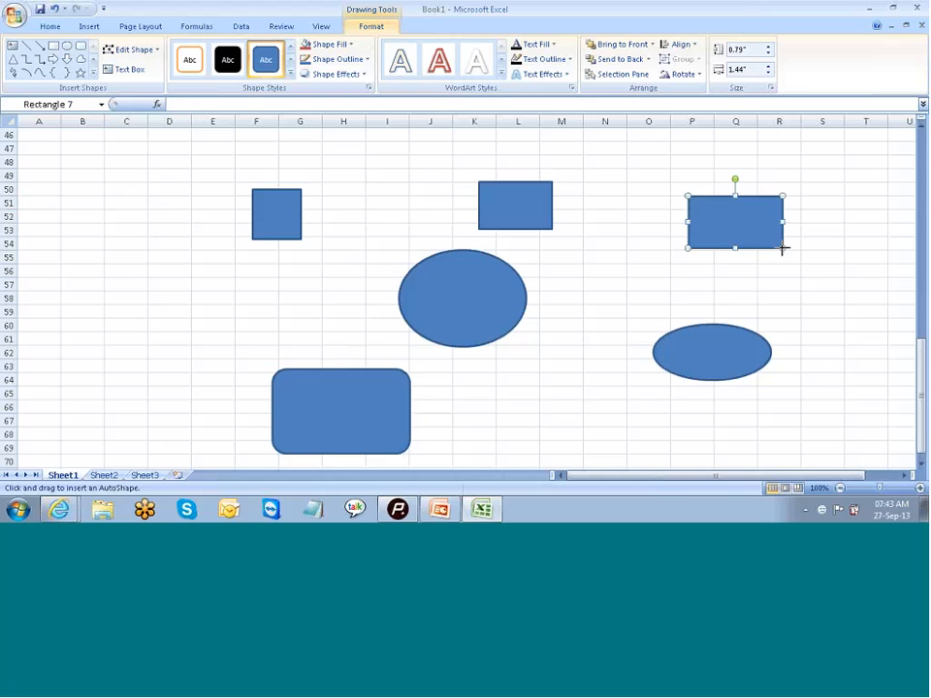
left_click(827, 266)
Step: Label the large central oval "SAP BW"
left_click(442, 303)
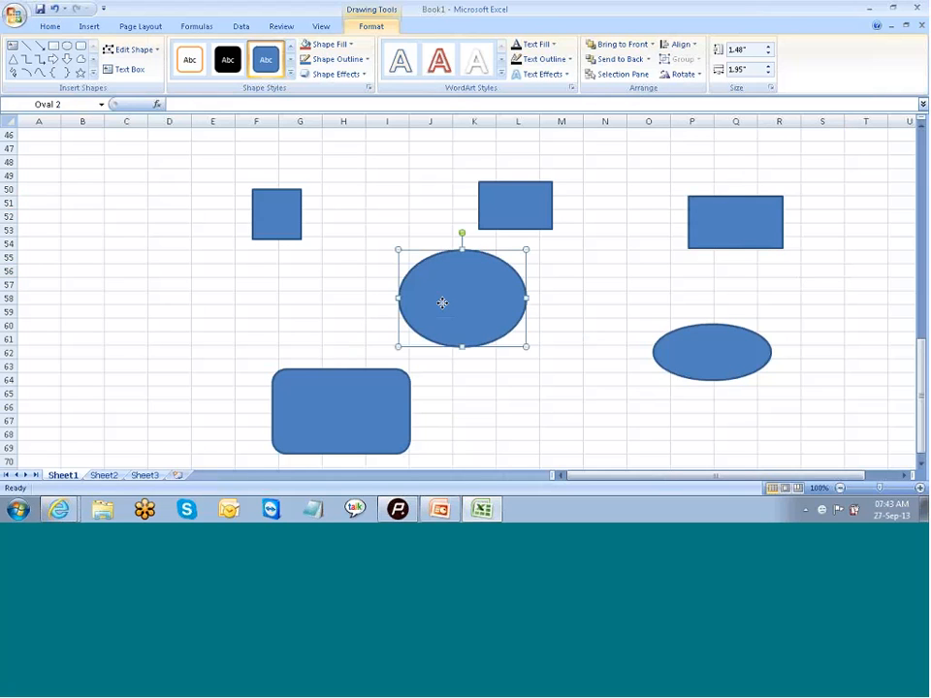
type("sAP S")
key("Escape")
key("Escape")
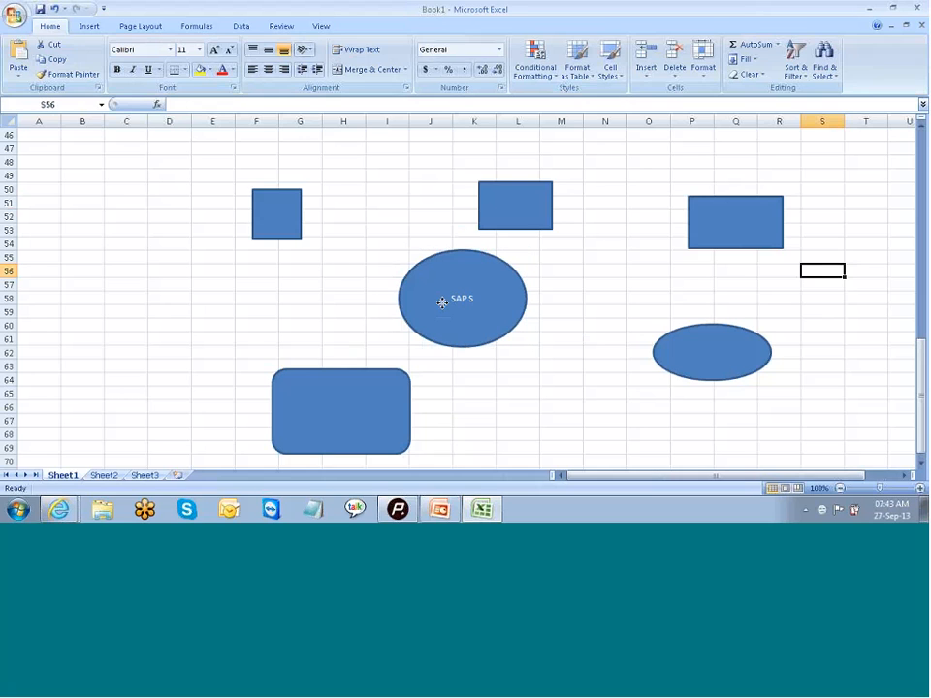
type("B")
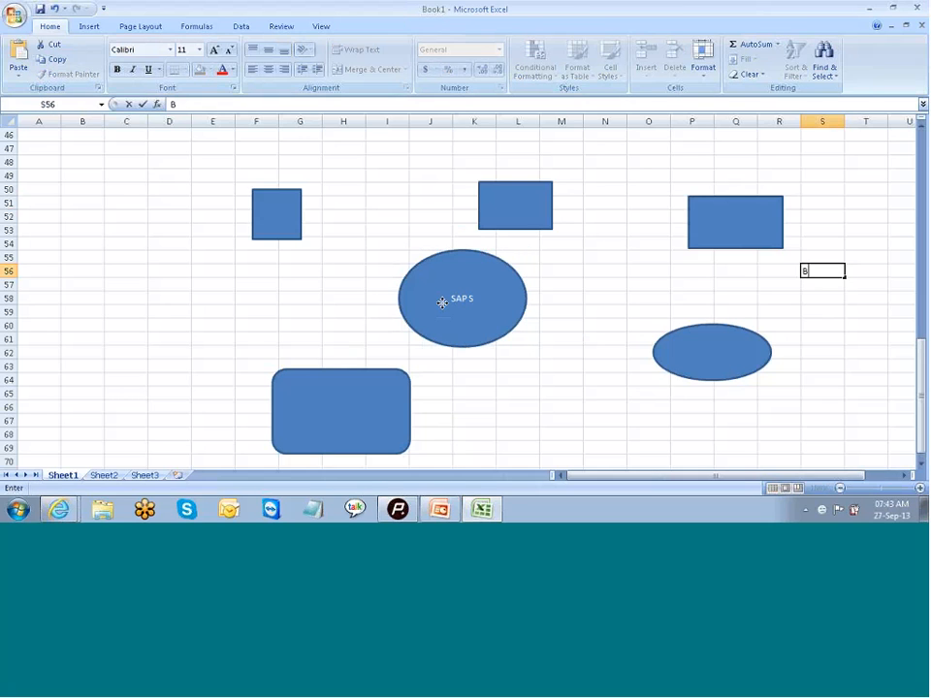
left_click(441, 303)
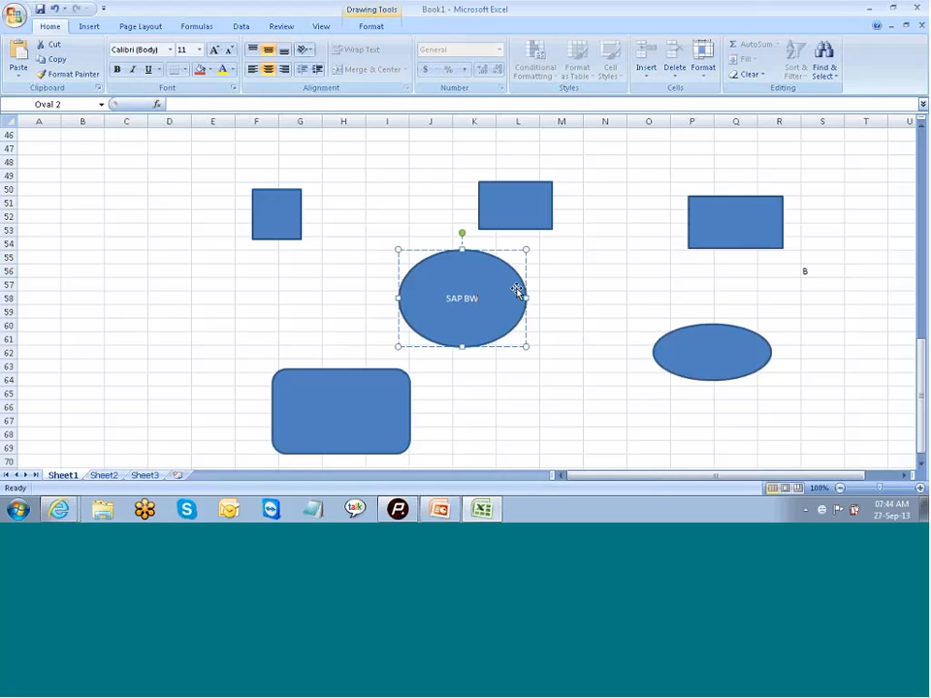
Step: Label the small square near F50:G53 "SCM"
left_click(284, 227)
type("S")
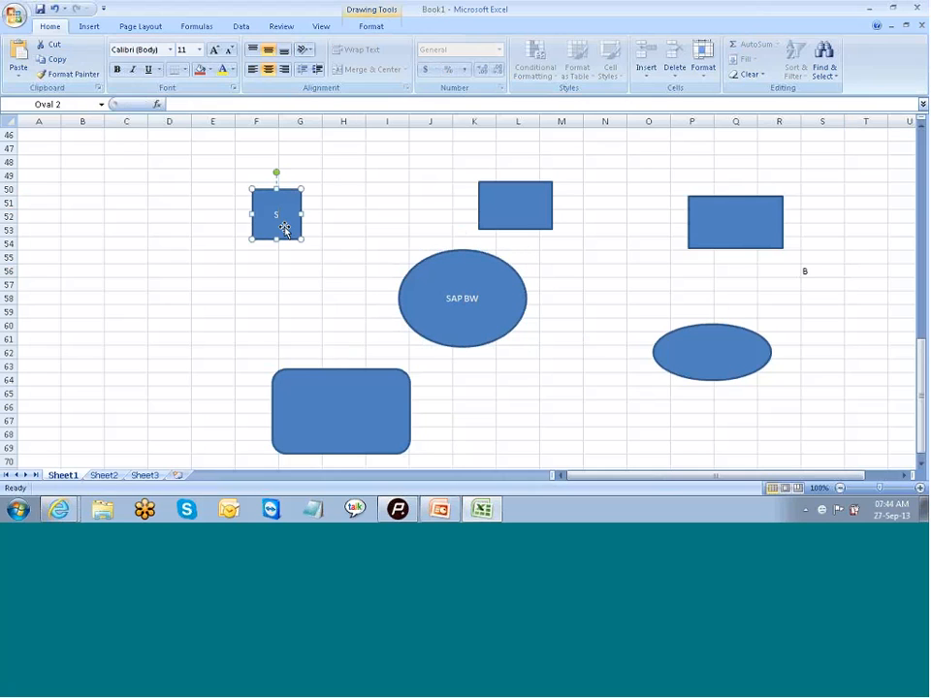
type("CM")
Step: Label the rectangle above the large oval "SAP FI" and the one above the small oval "SAP SD"
left_click(523, 200)
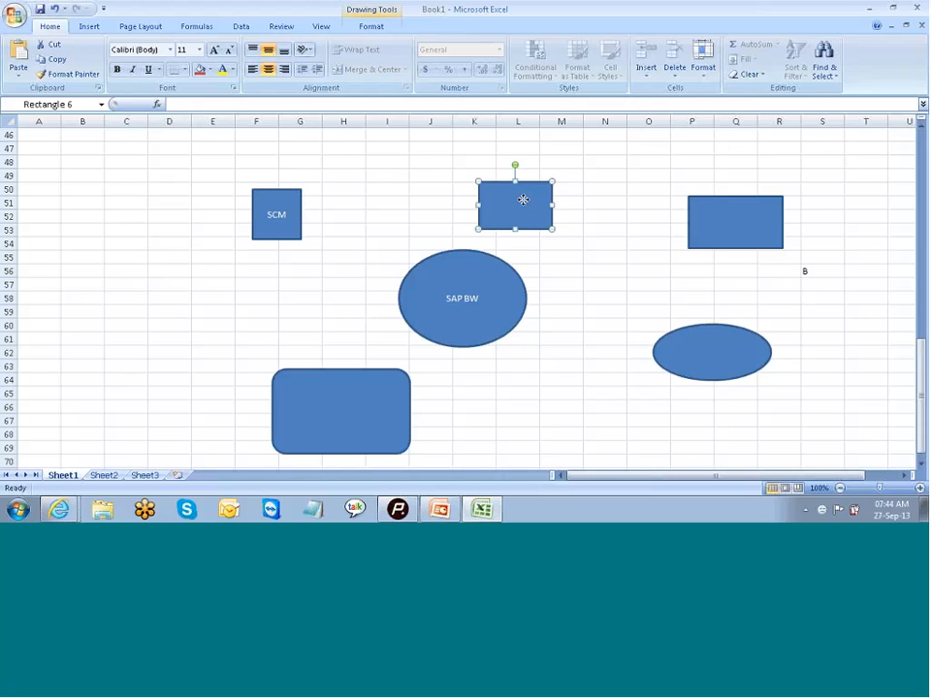
type("SAP FI")
left_click(735, 222)
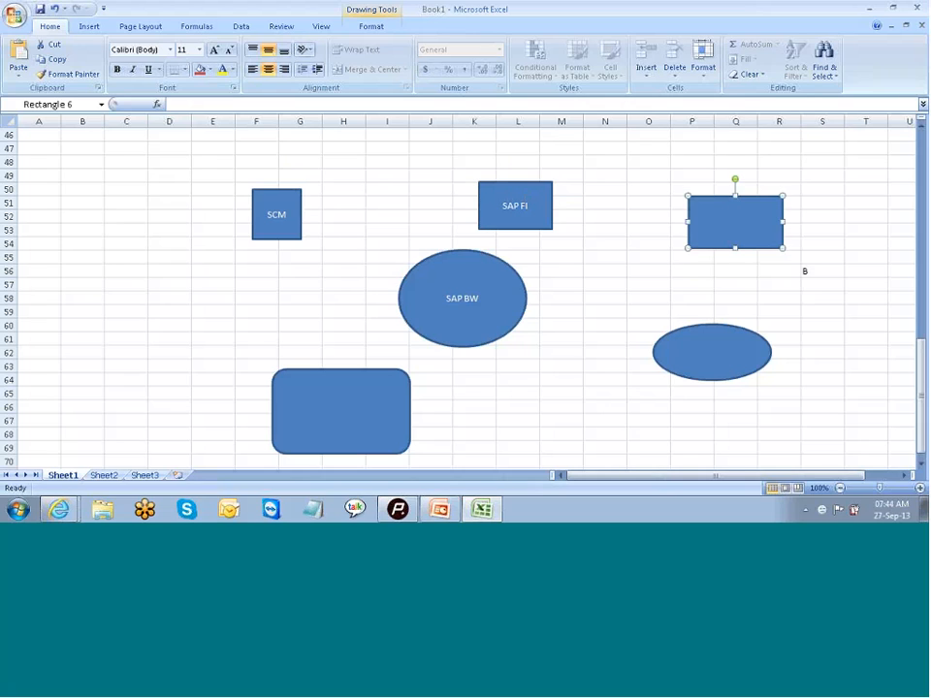
type("SAP SD")
Step: Label the small oval "CRM" and the rounded rectangle "Flat File"
left_click(696, 353)
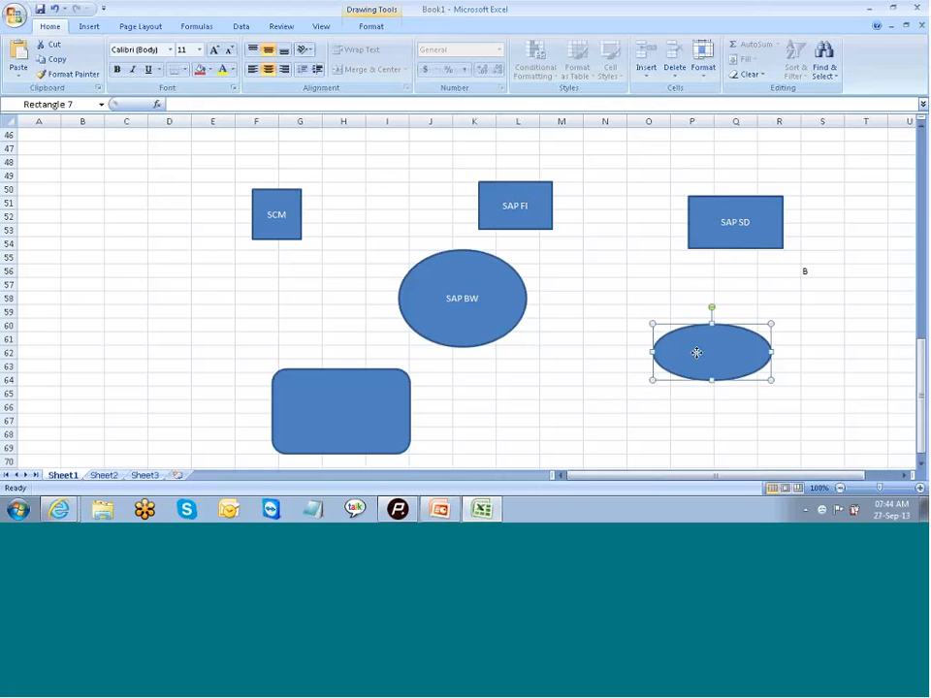
type("CRM")
left_click(319, 430)
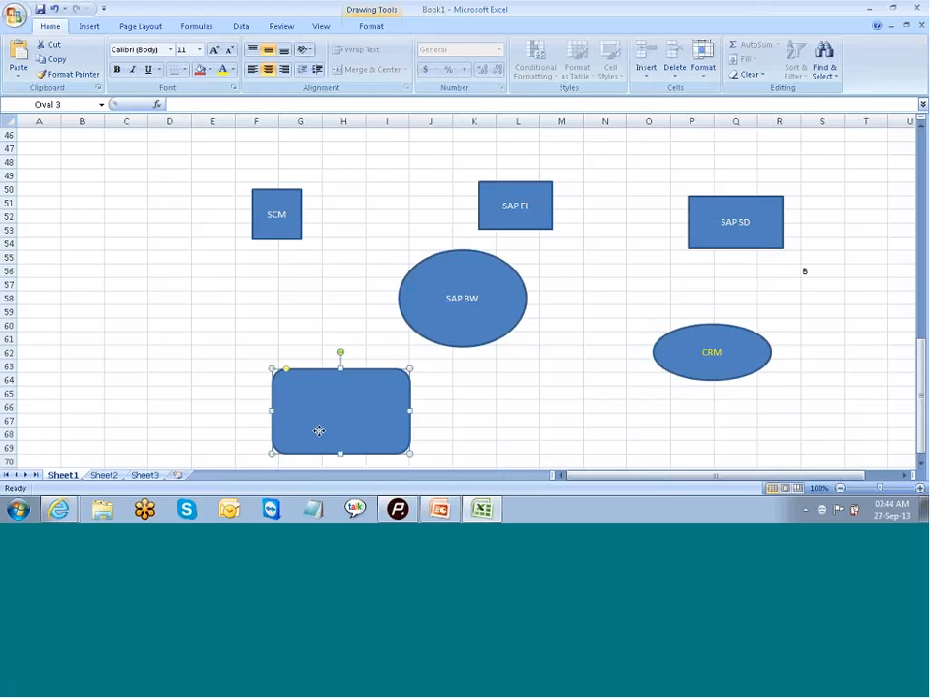
type("F")
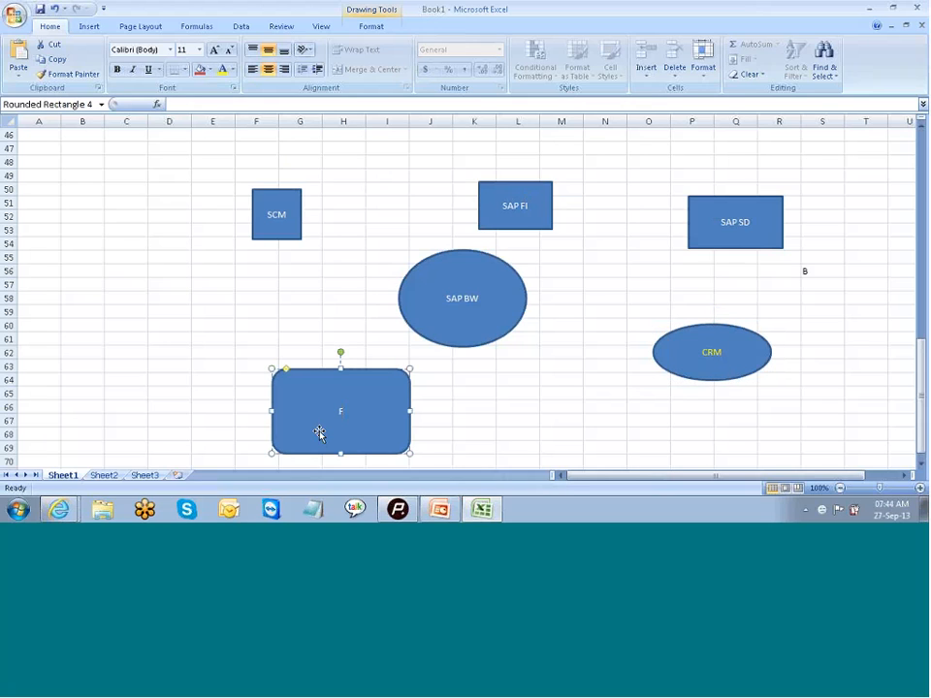
type(";at")
type(" Fi")
type("le")
Step: Extend the large oval's label to read "SAP BW/BI"
left_click(461, 299)
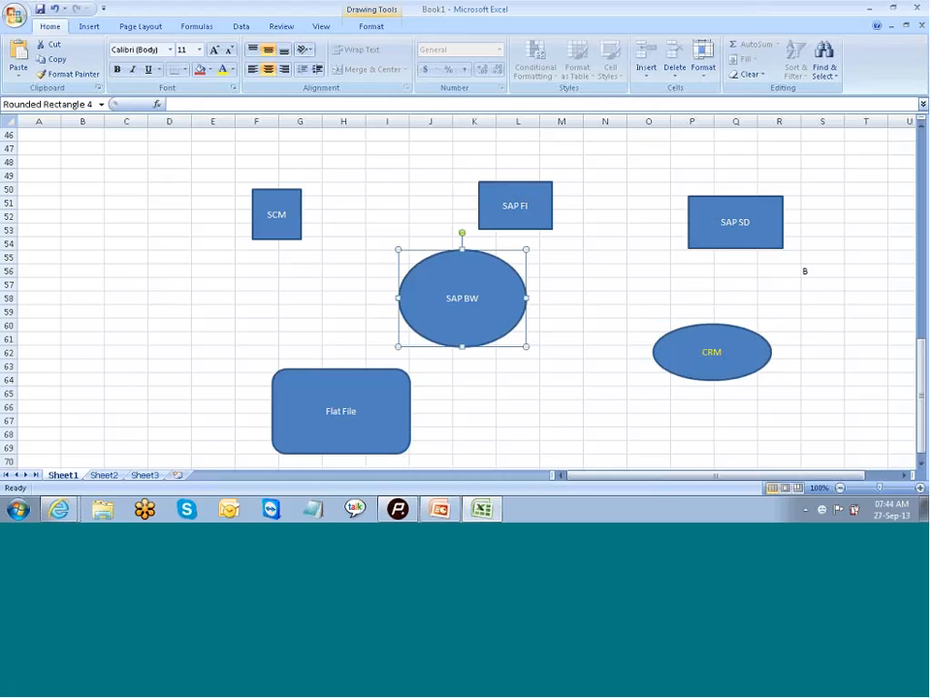
left_click(475, 298)
type("/B")
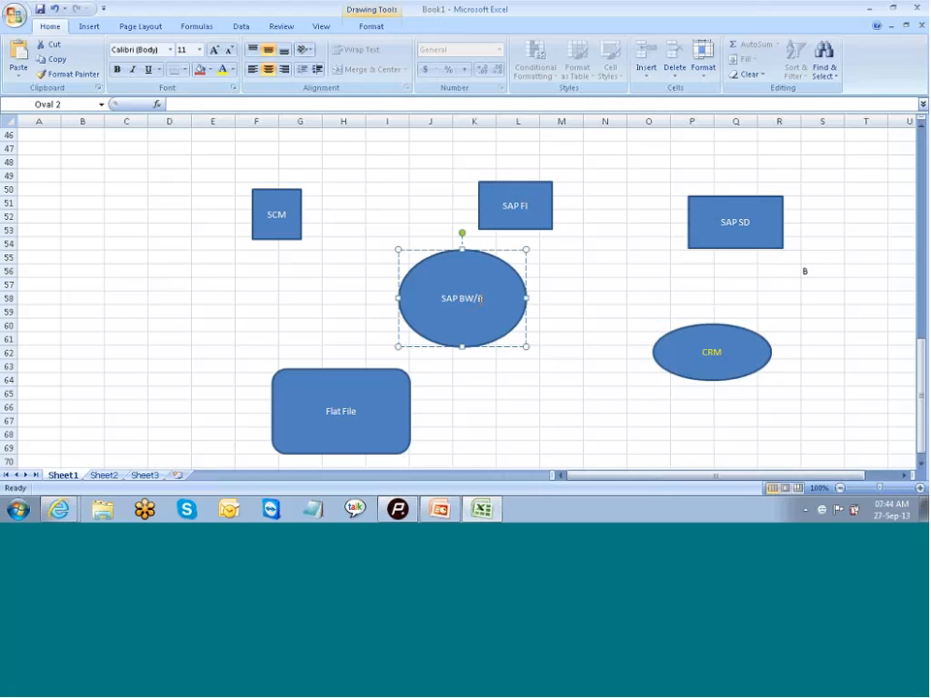
type("I")
Step: Move the SCM square closer to the SAP BW/BI oval and draw a straight arrow from its corner to the oval
left_click(288, 229)
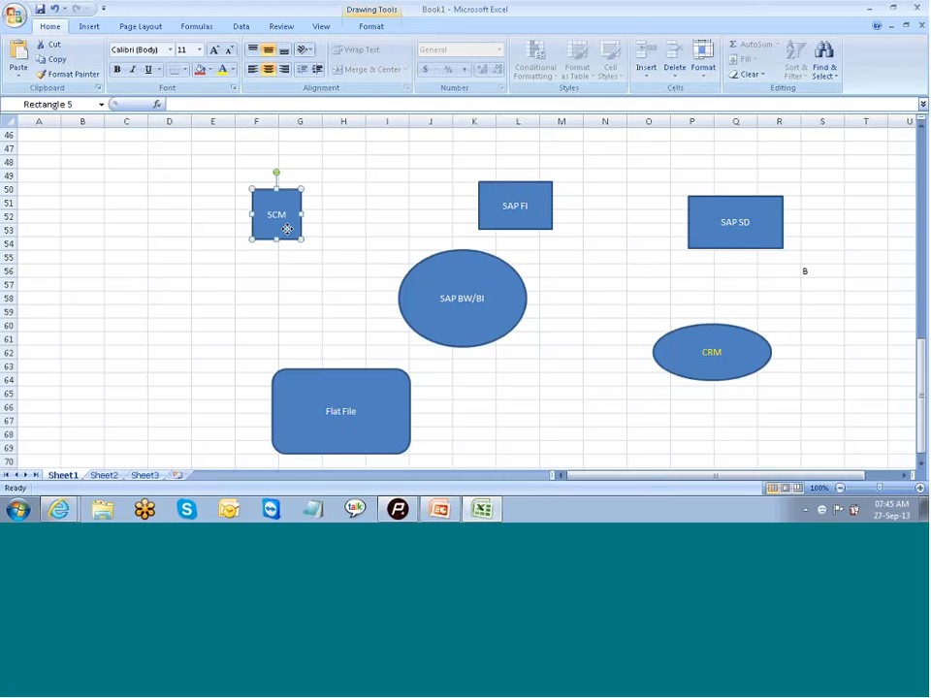
left_click_drag(287, 229, 311, 242)
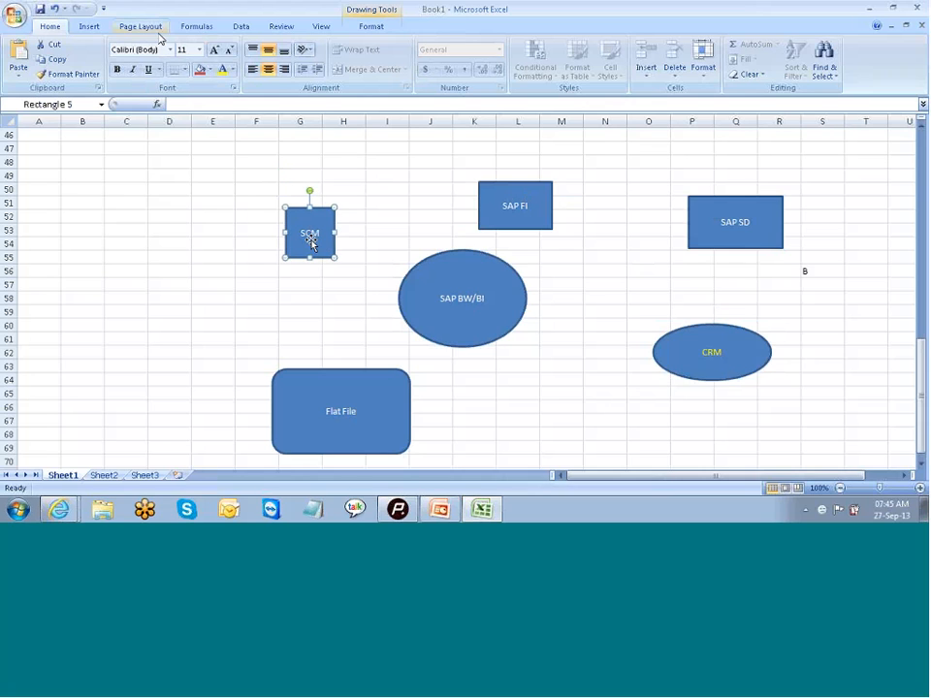
left_click(93, 28)
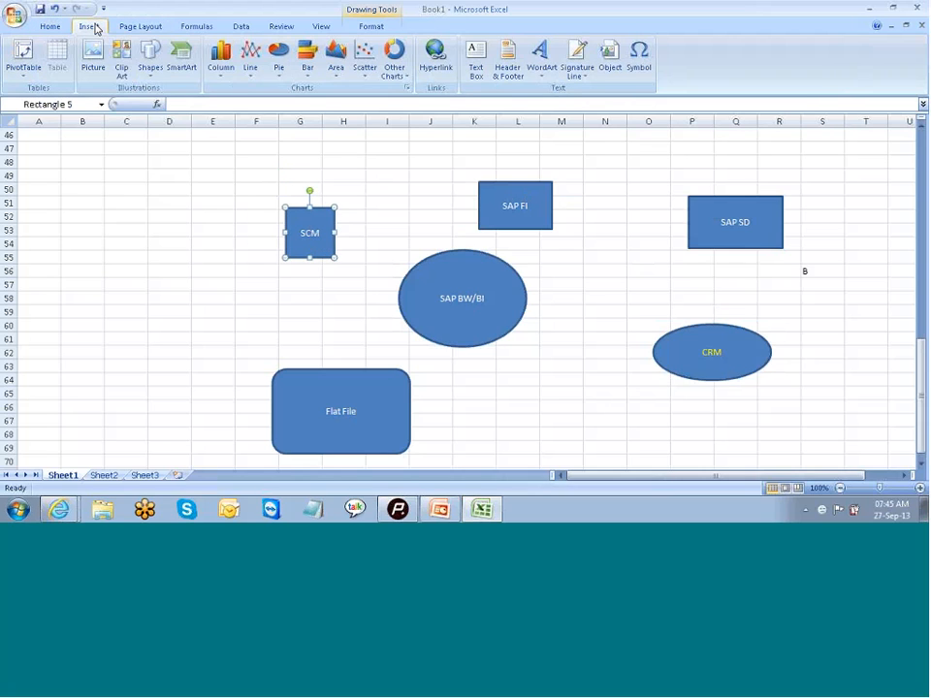
left_click(150, 58)
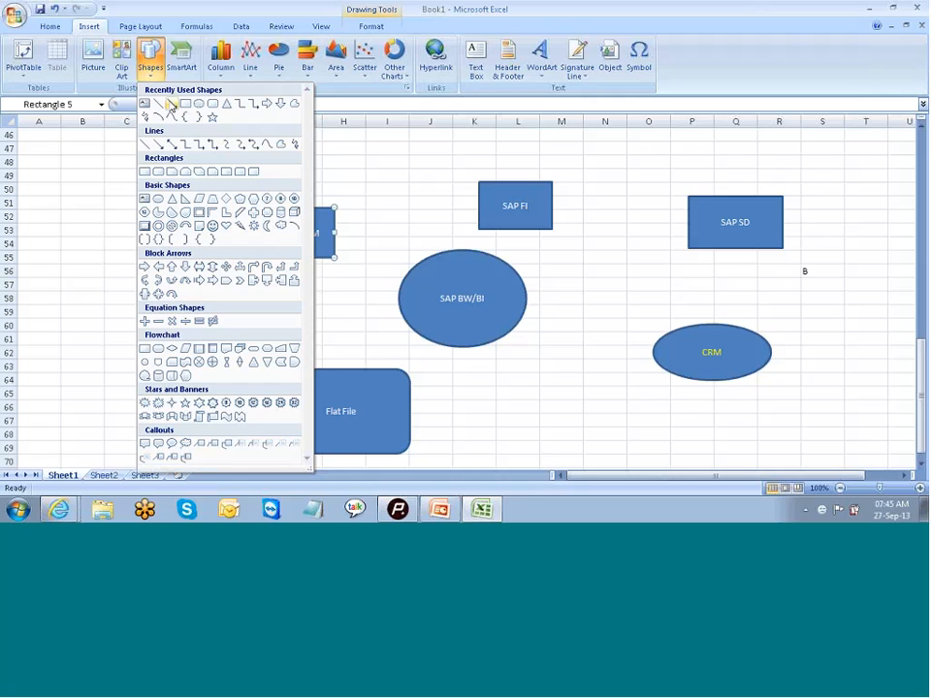
left_click(171, 103)
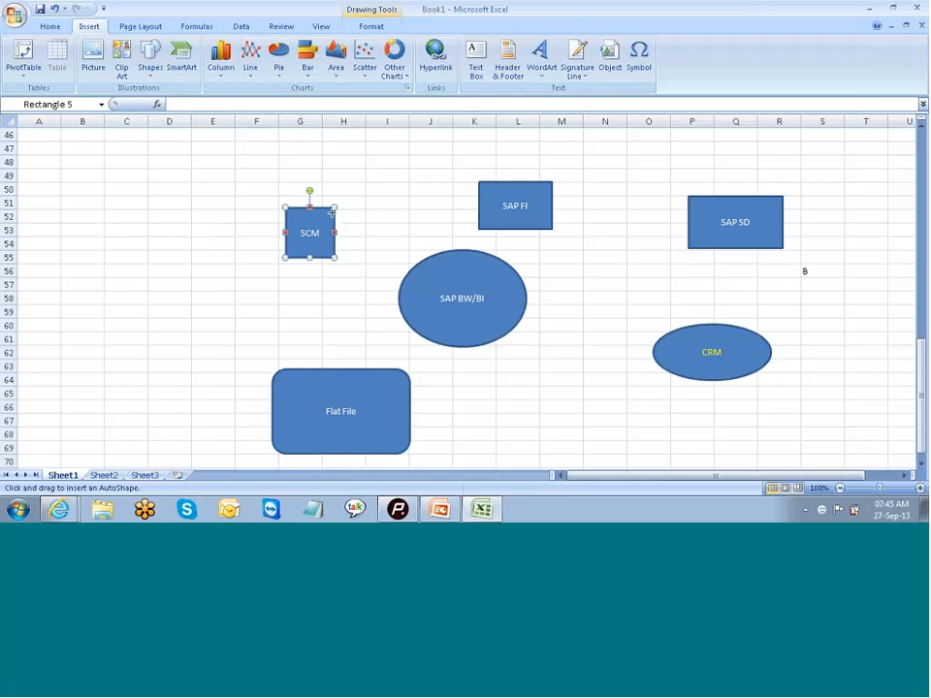
left_click_drag(334, 256, 416, 286)
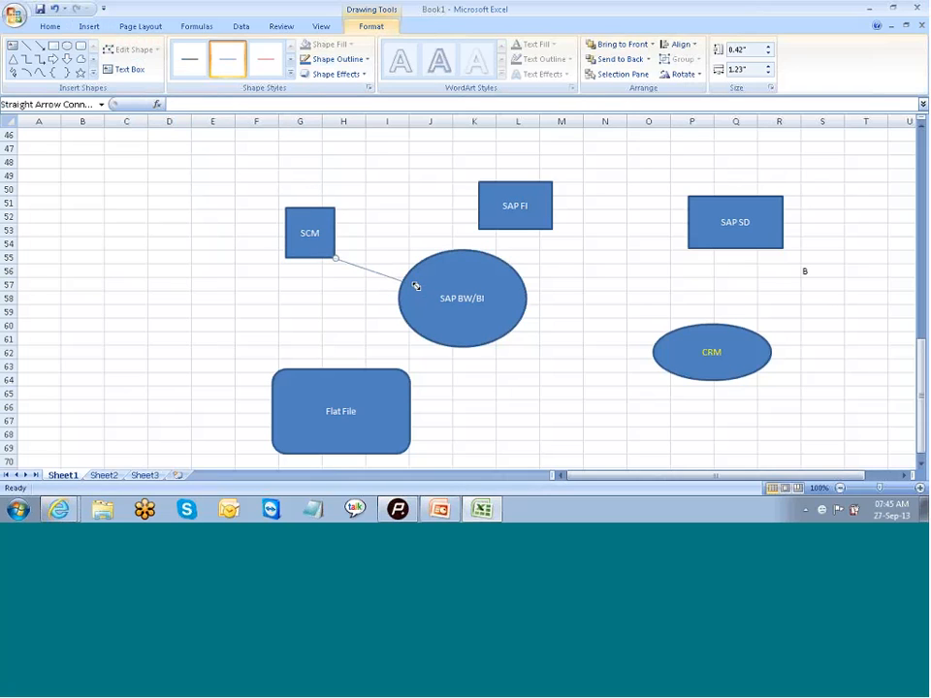
Step: Draw straight arrows to the SAP BW/BI oval from the SAP FI rectangle and from the Flat File shape
left_click(39, 45)
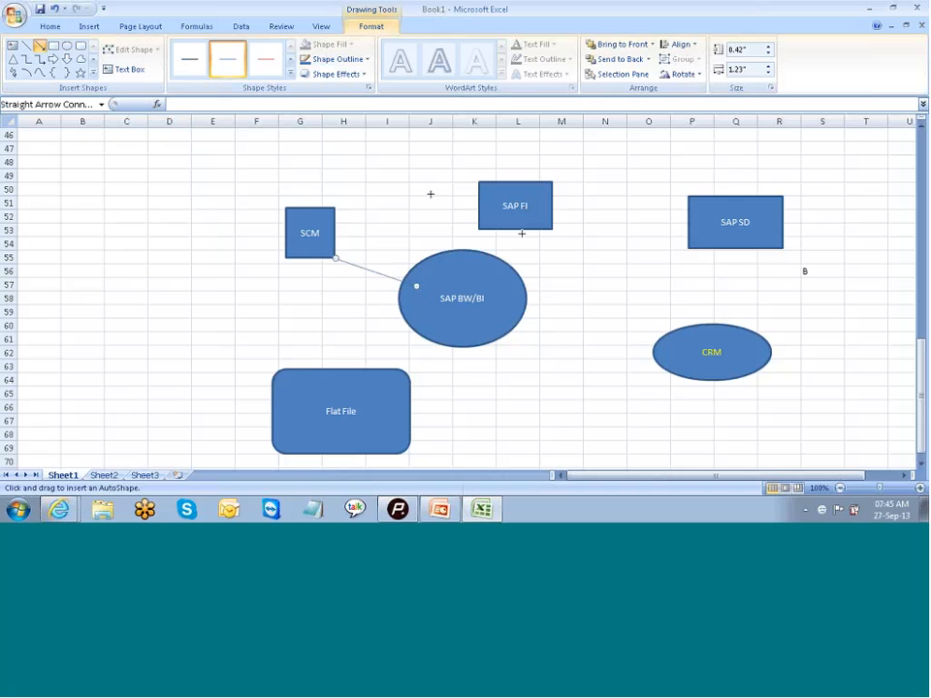
left_click_drag(521, 233, 498, 254)
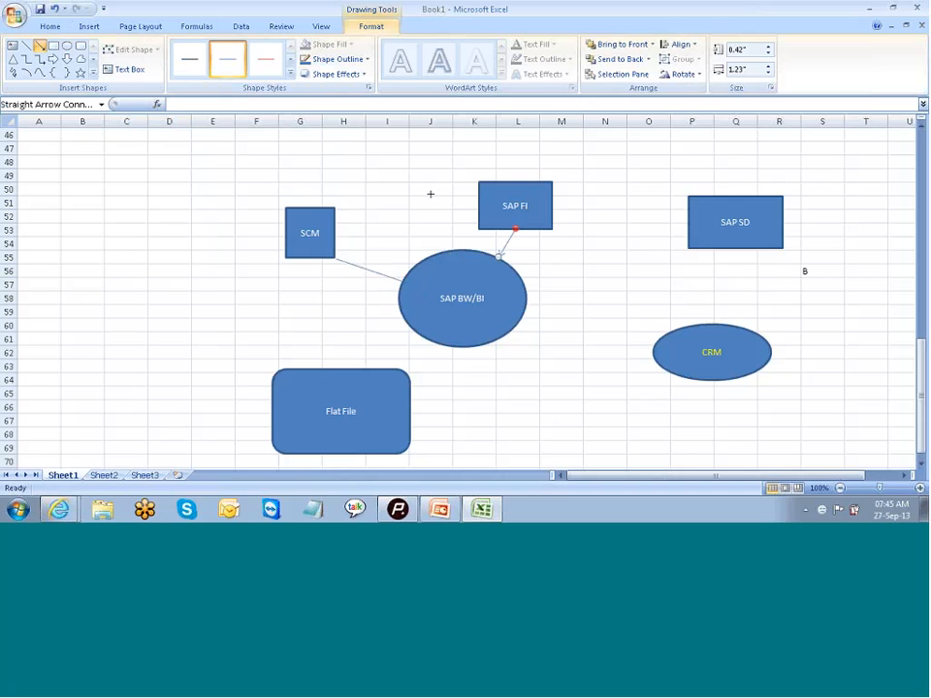
left_click(39, 46)
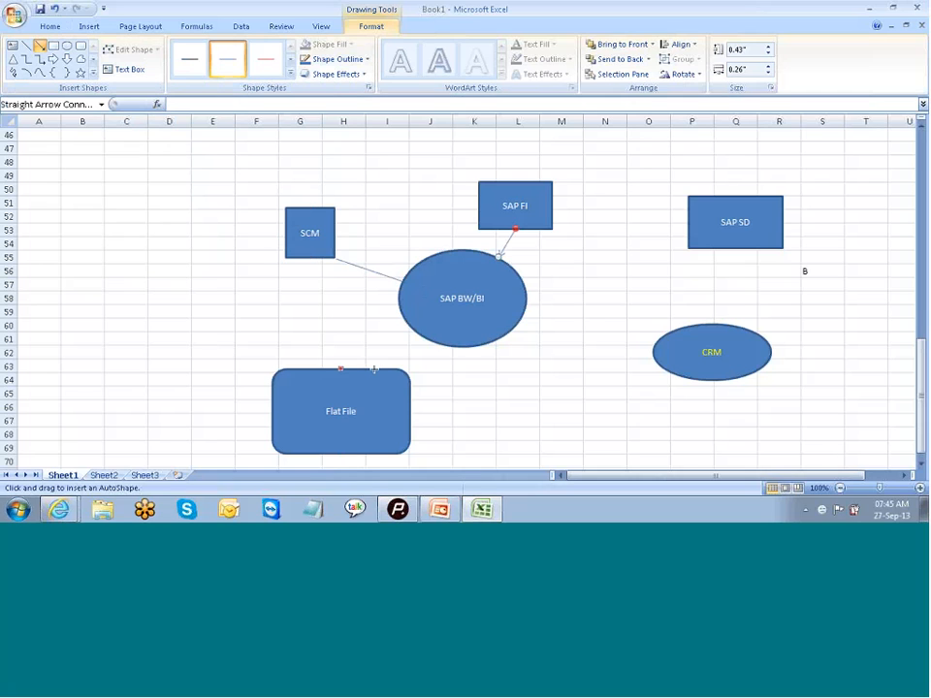
left_click_drag(375, 370, 428, 340)
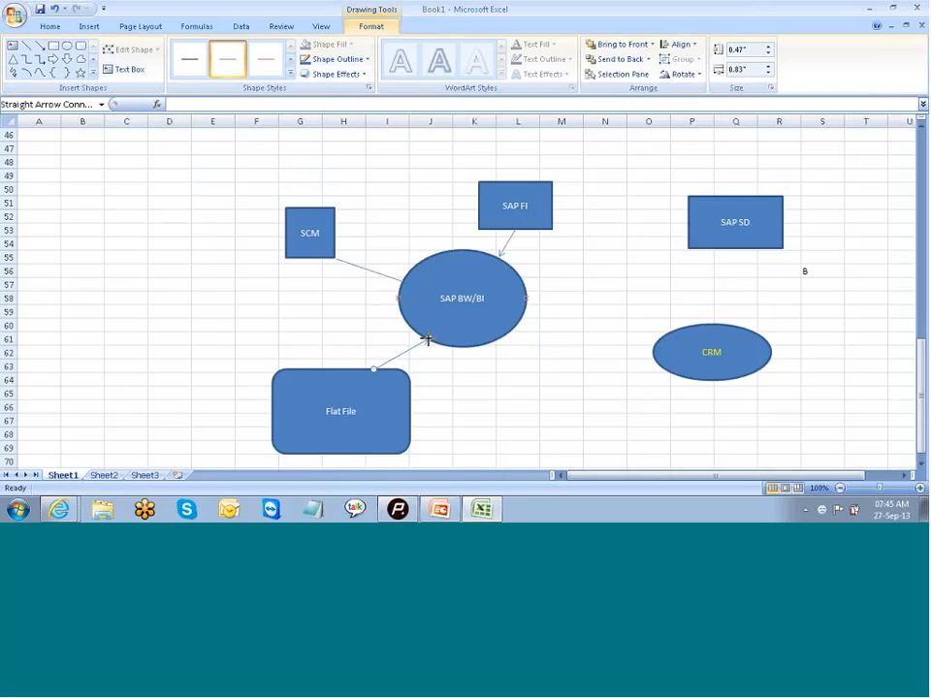
Step: Draw straight arrows to the SAP BW/BI oval from the CRM oval and from the SAP SD rectangle
left_click(40, 47)
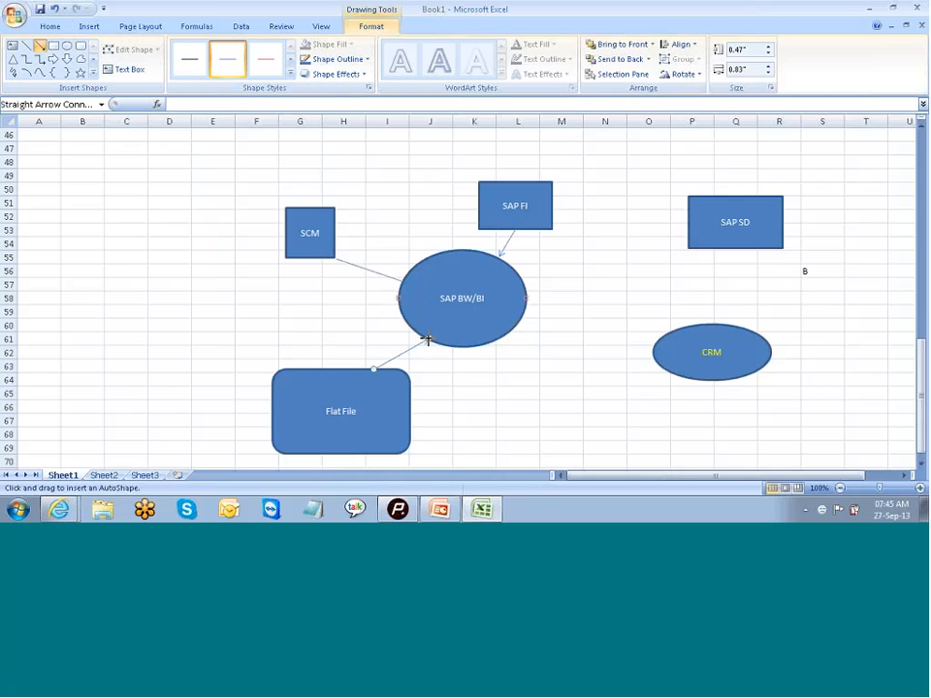
left_click_drag(653, 353, 521, 325)
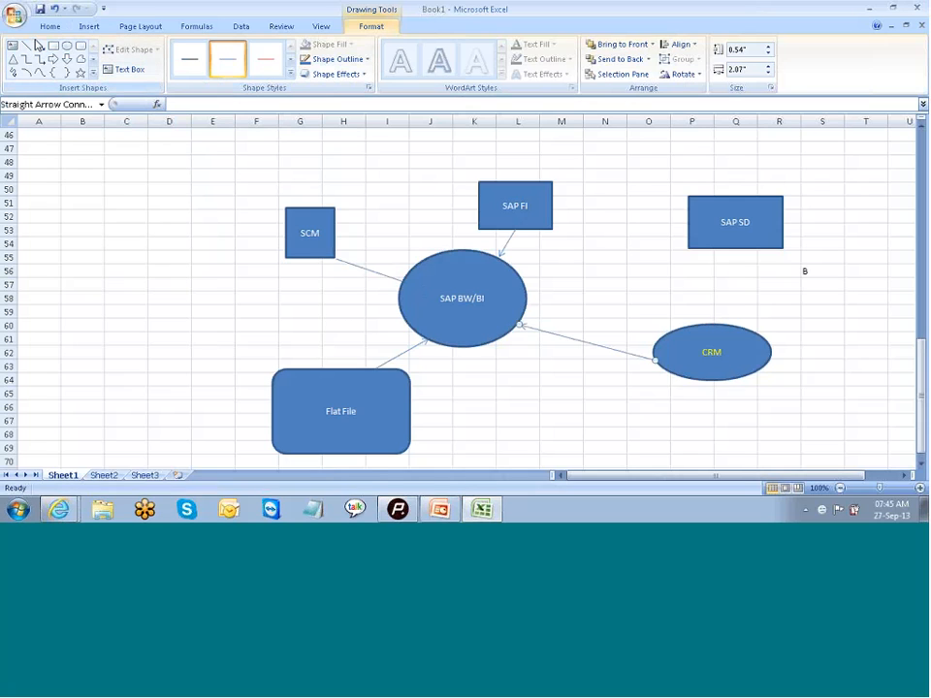
left_click(39, 47)
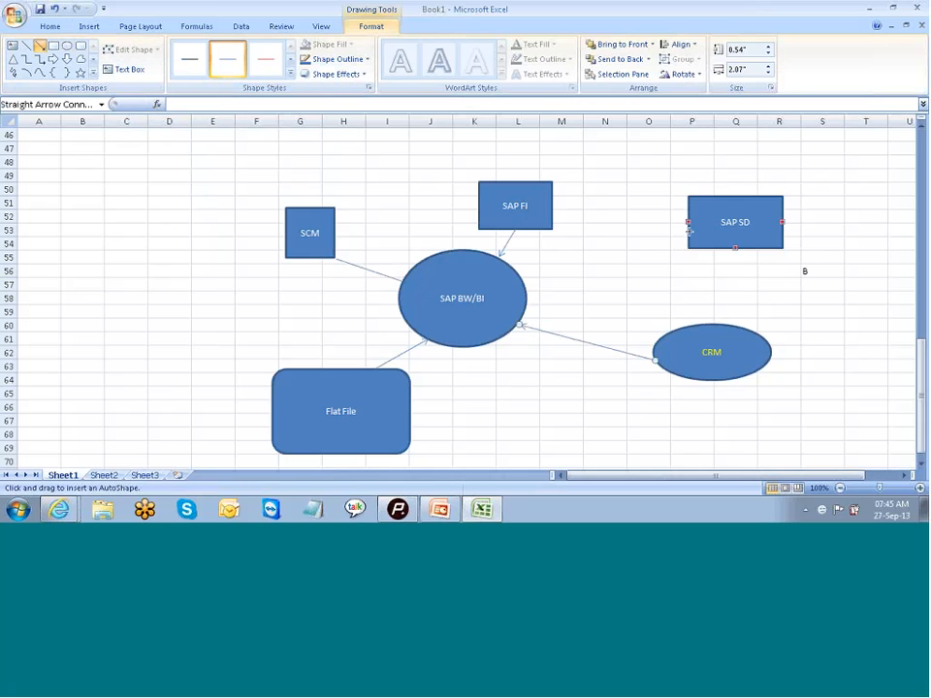
mouse_move(689, 231)
left_mouse_down()
mouse_move(584, 282)
mouse_move(526, 296)
left_mouse_up()
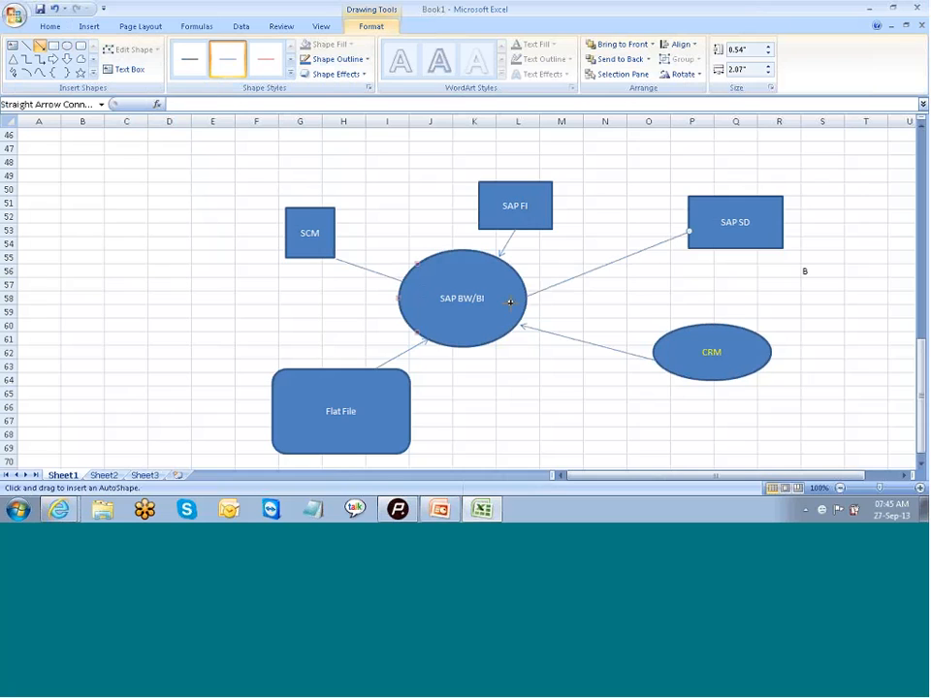
left_click(519, 419)
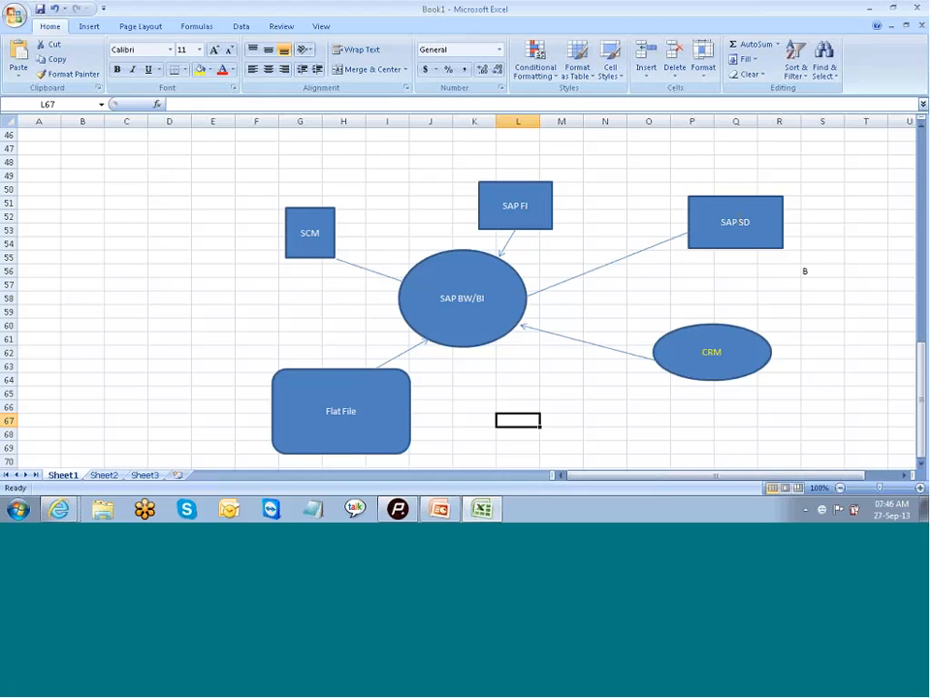
Step: Switch to the open PowerPoint presentation
scroll(460, 291, "down", 2)
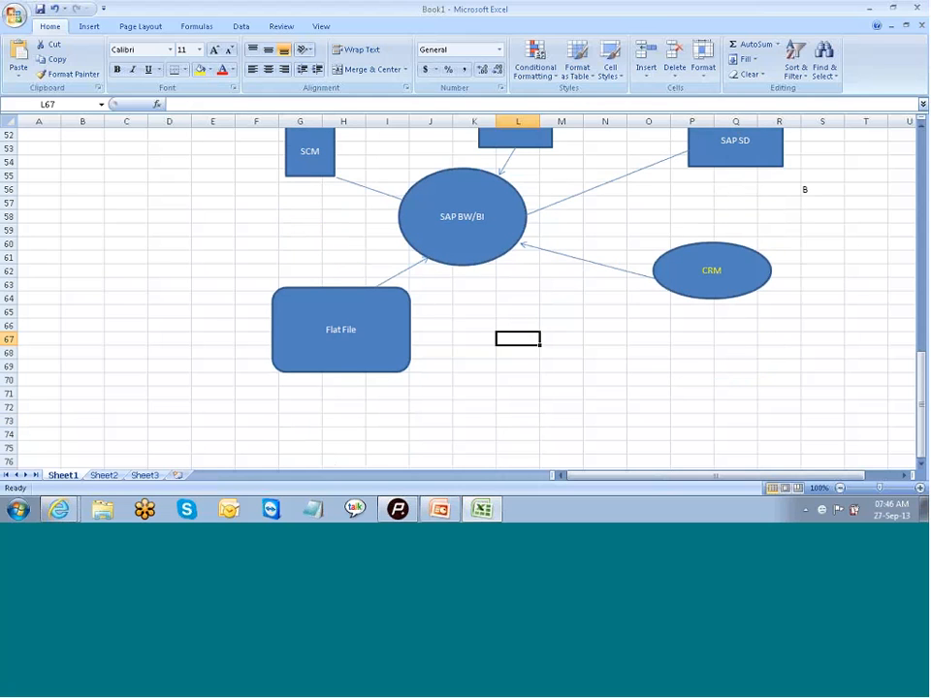
left_click(441, 510)
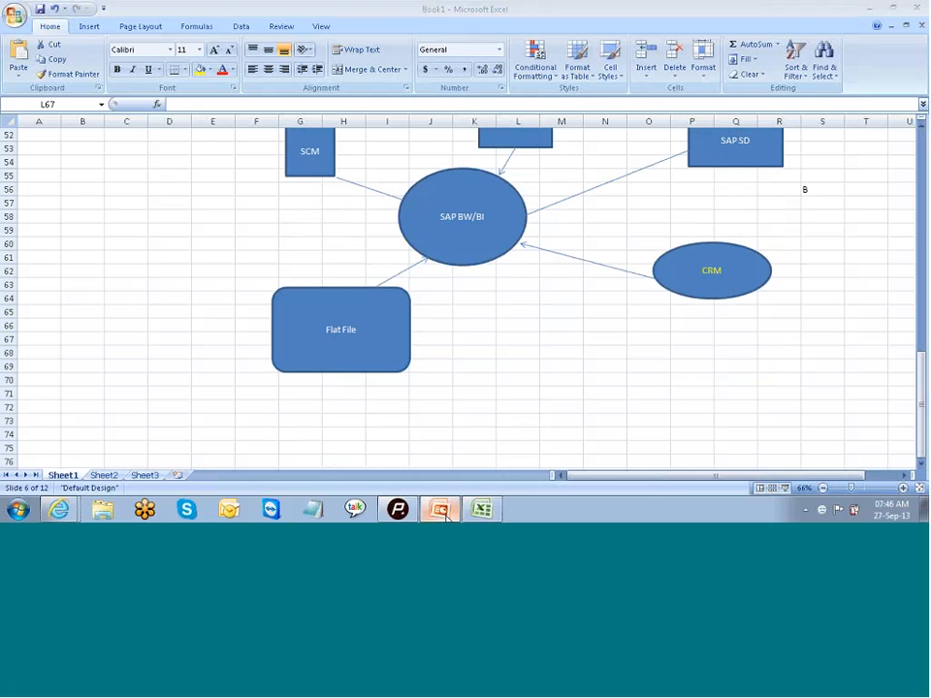